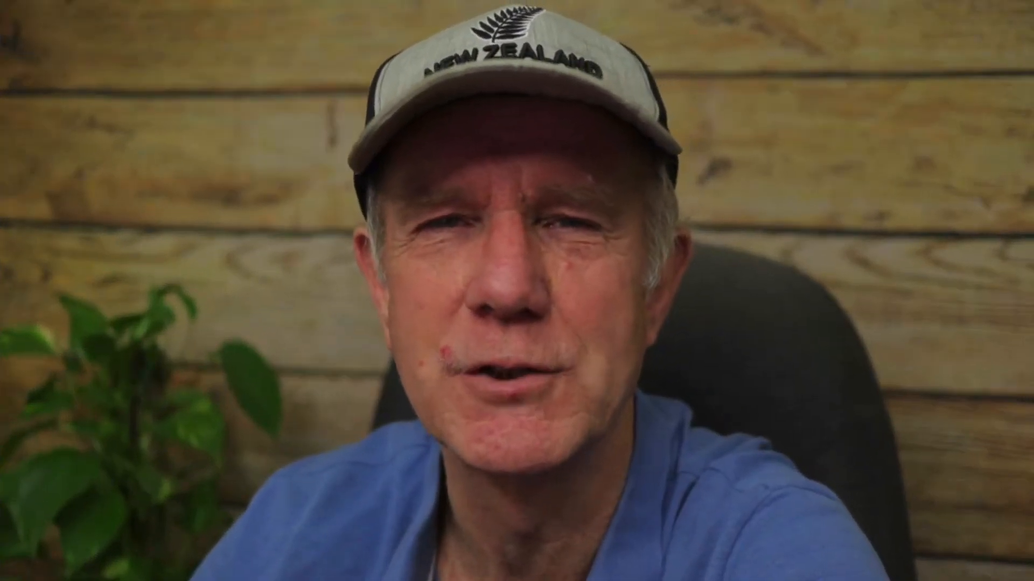
Start a new Studio project from the Kapwing tools and set the canvas output size to 9:16
click(381, 337)
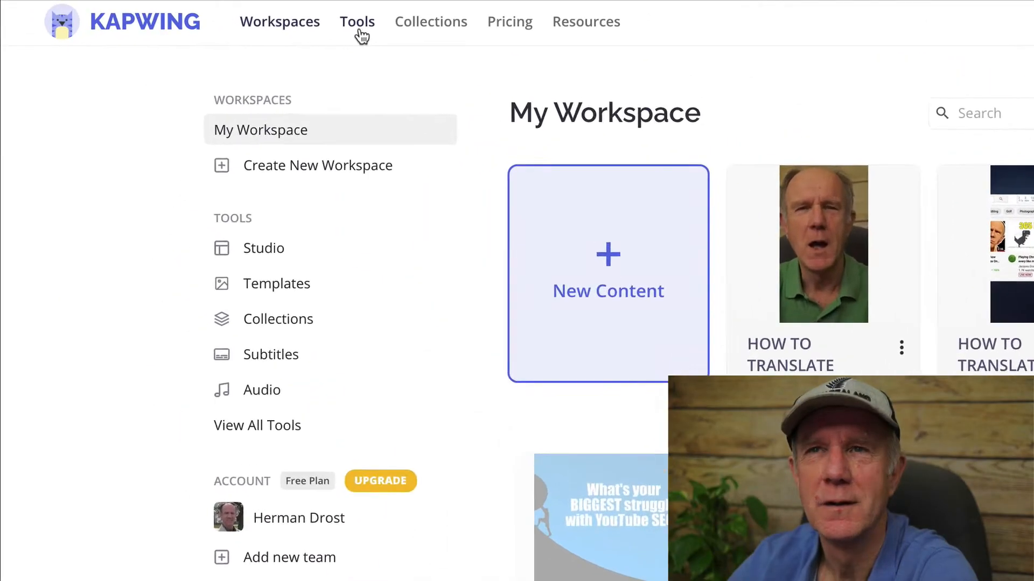
click(359, 33)
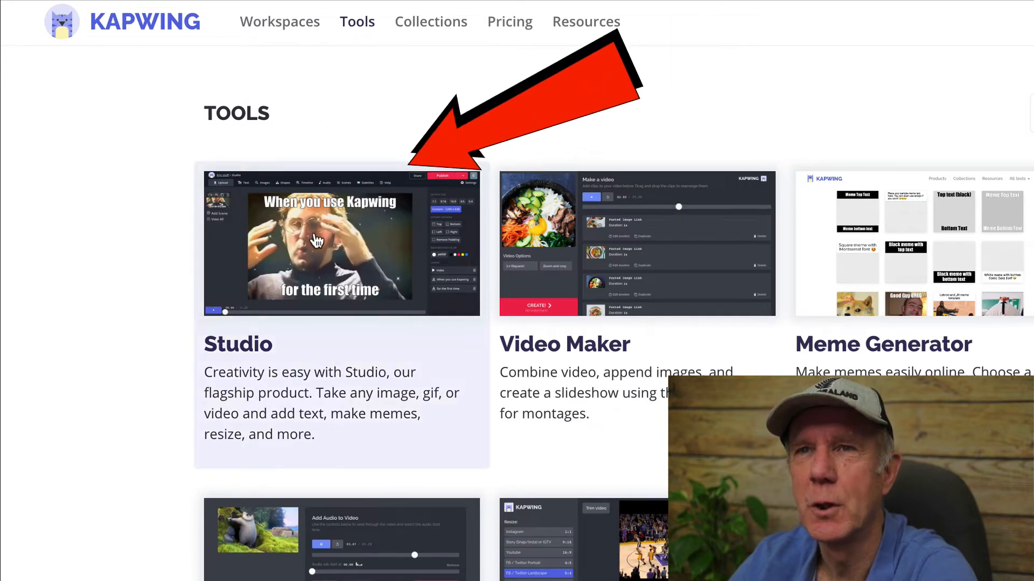
click(317, 239)
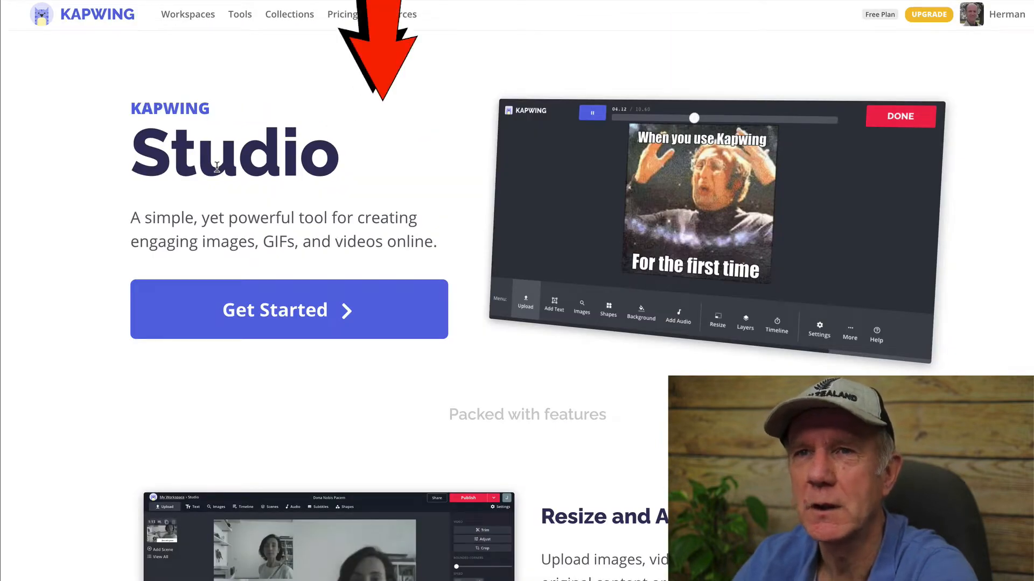
click(345, 310)
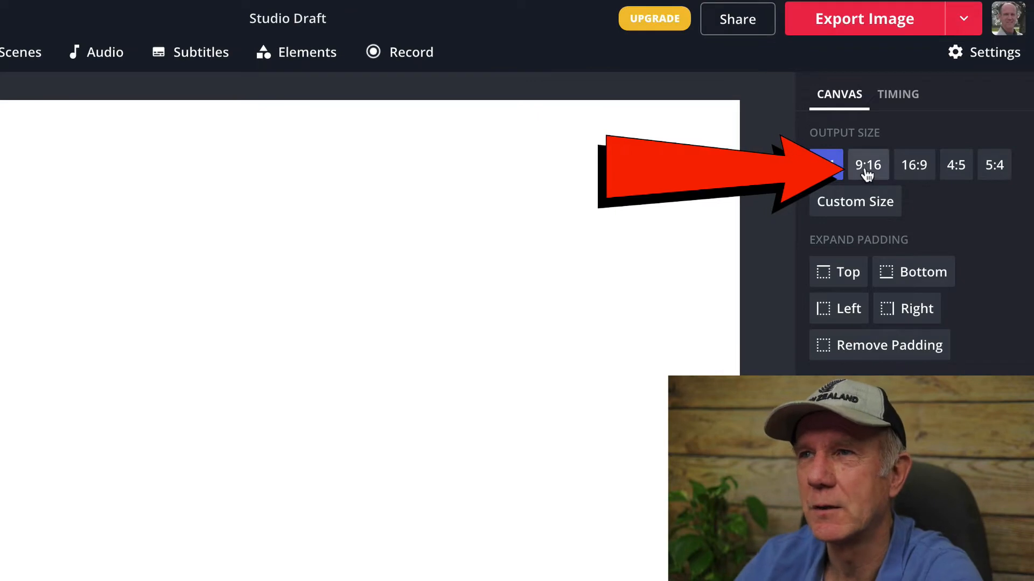
click(867, 171)
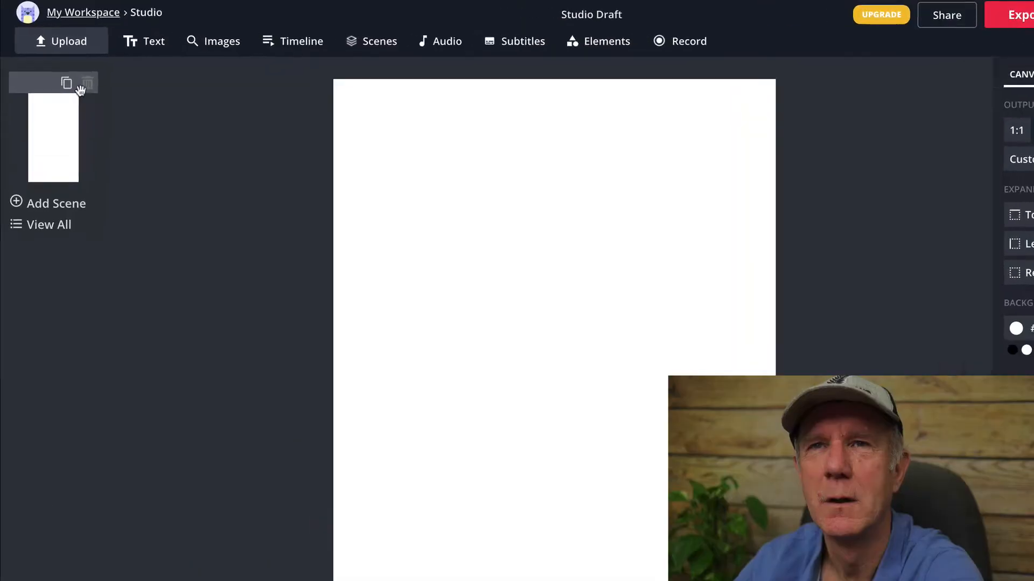
Upload the "HOW TO...iewer).mp4" movie from the Downloads folder into the project
click(78, 47)
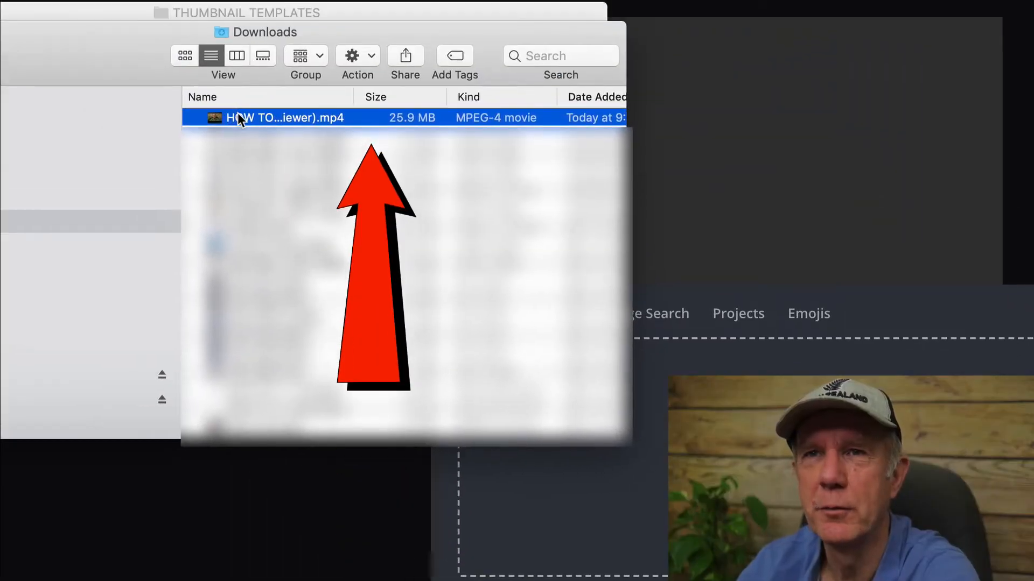
drag(237, 118, 774, 444)
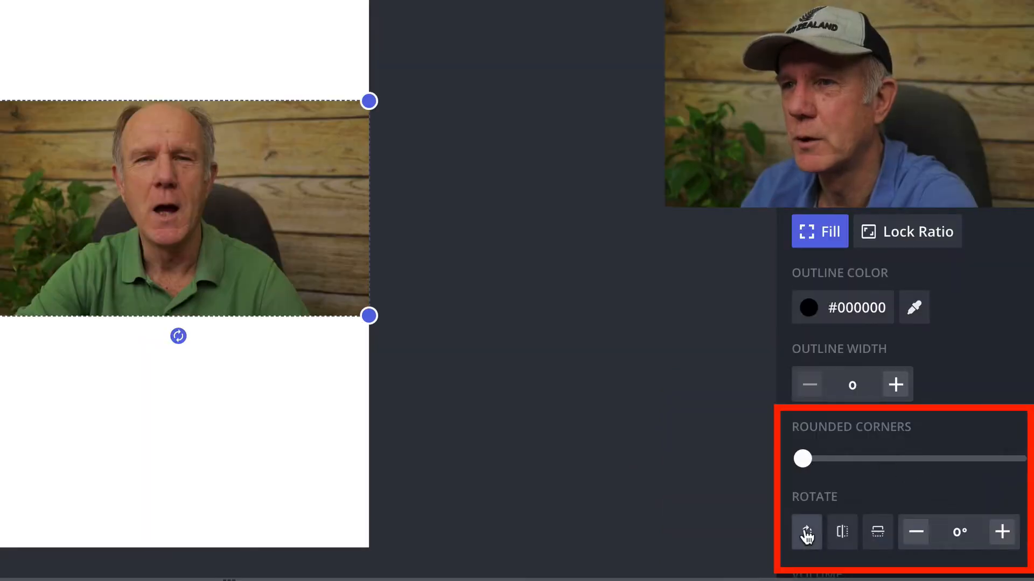
Try rotating the video through a full turn in 90° increments and mirroring it horizontally and vertically
click(807, 534)
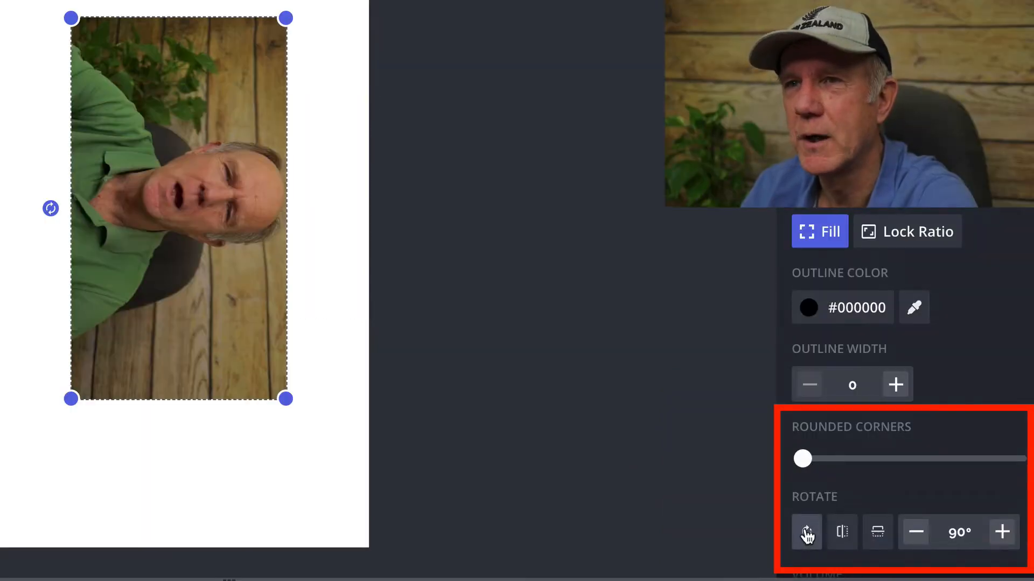
click(808, 534)
click(807, 534)
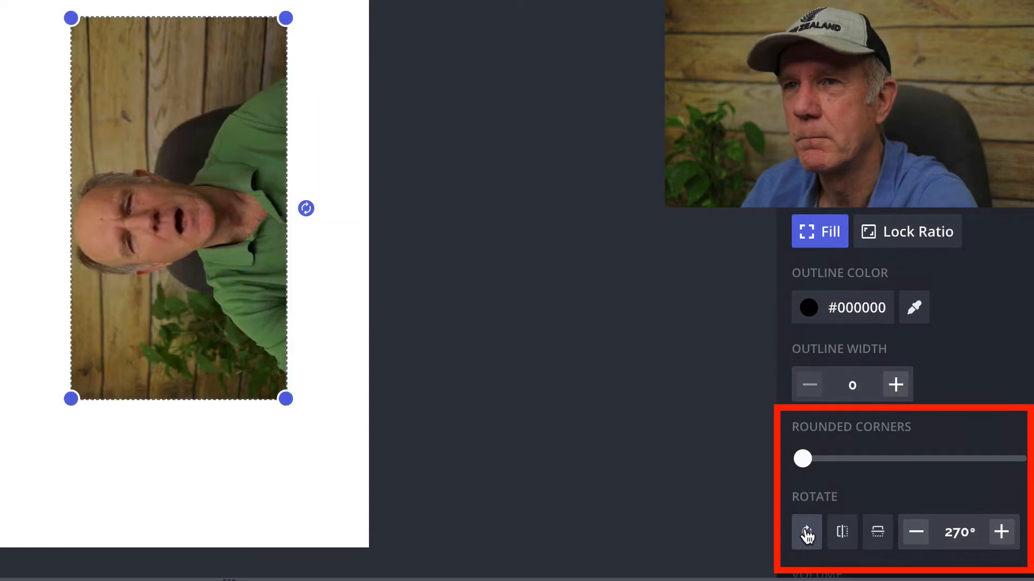
click(807, 534)
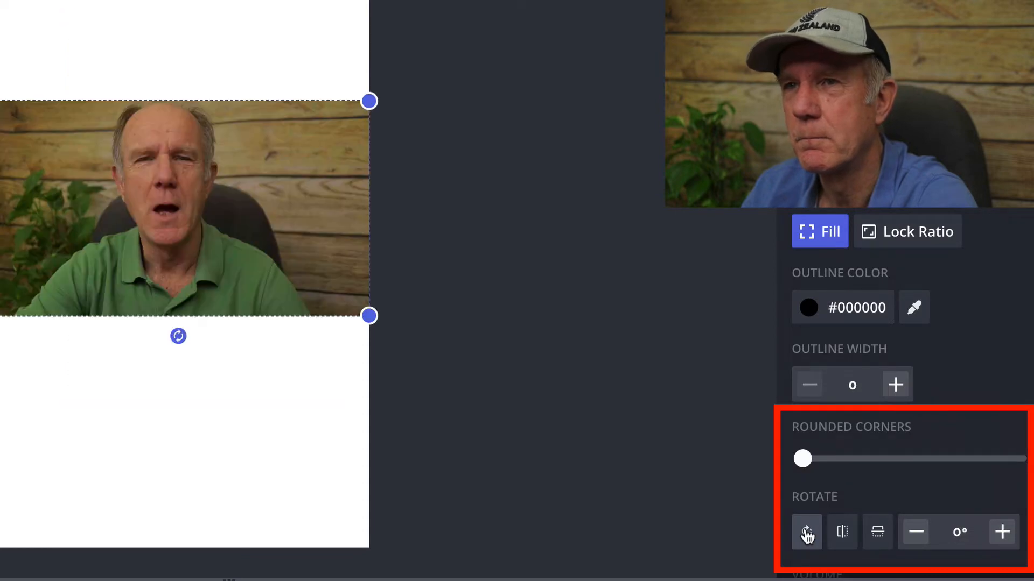
click(843, 533)
click(844, 533)
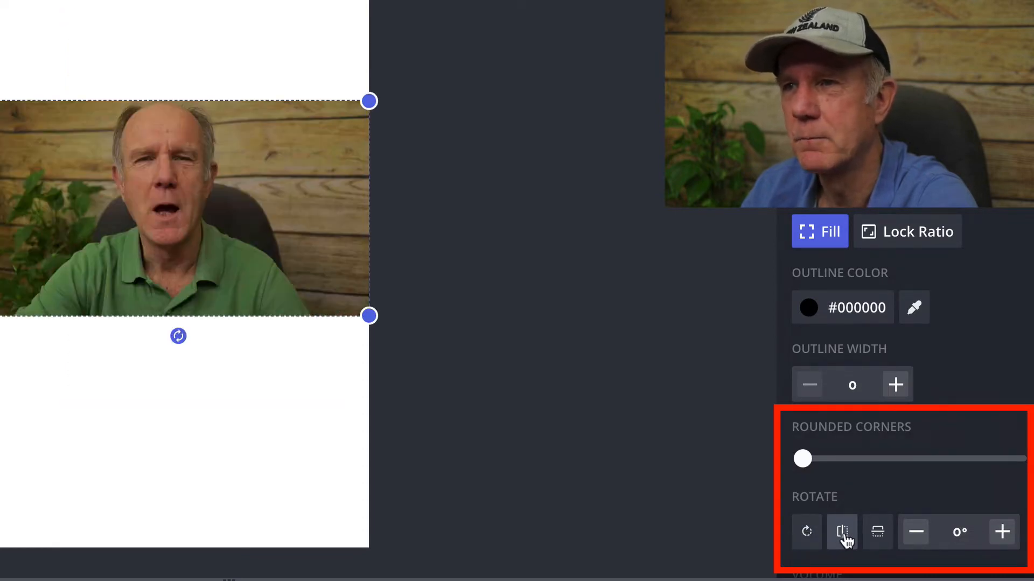
click(869, 533)
click(869, 533)
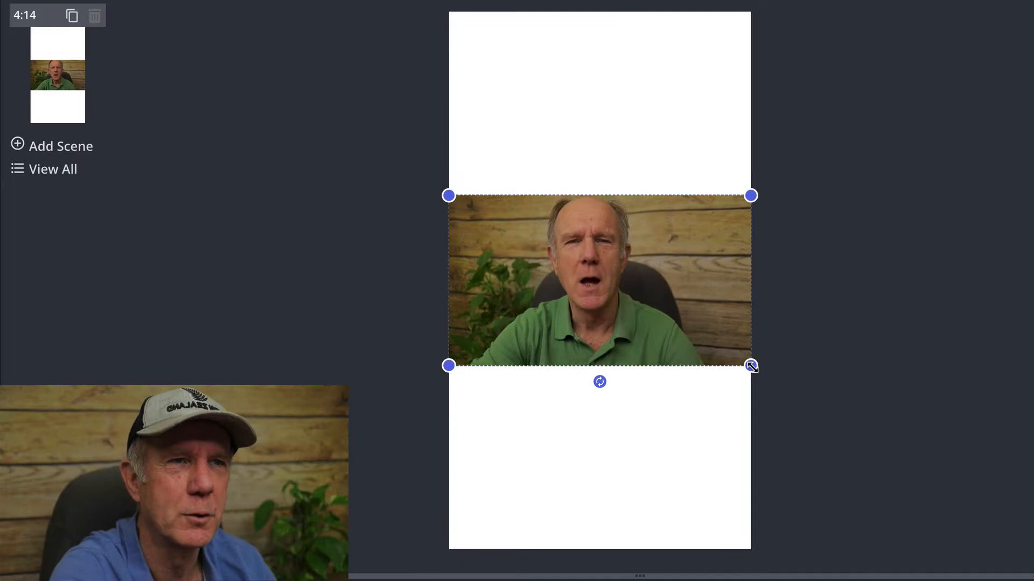
Enlarge the landscape video until it covers the full height of the 9:16 canvas and reposition it to centre the speaker
drag(751, 380, 751, 548)
drag(750, 195, 773, 12)
drag(716, 85, 710, 85)
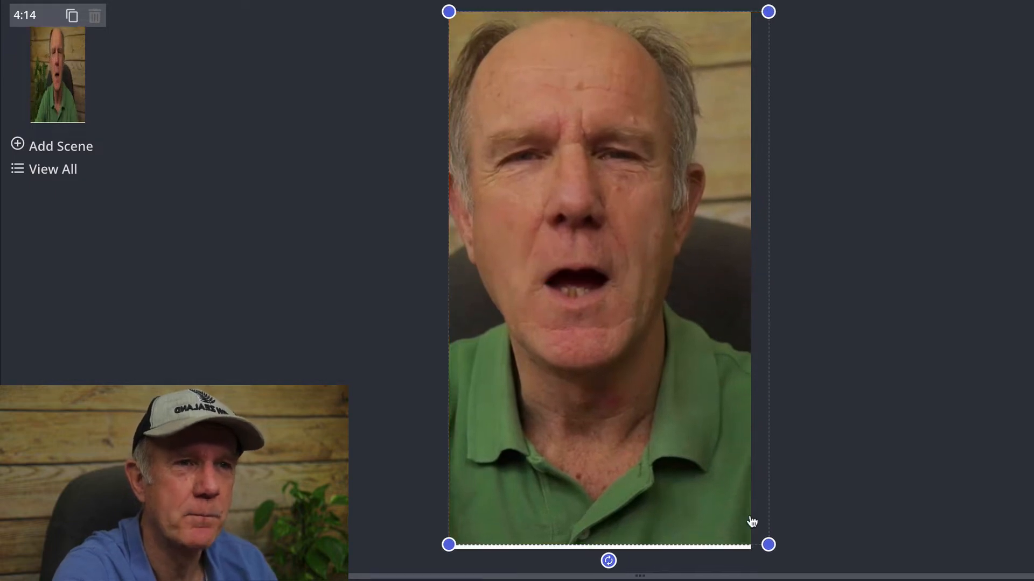
drag(764, 536, 768, 544)
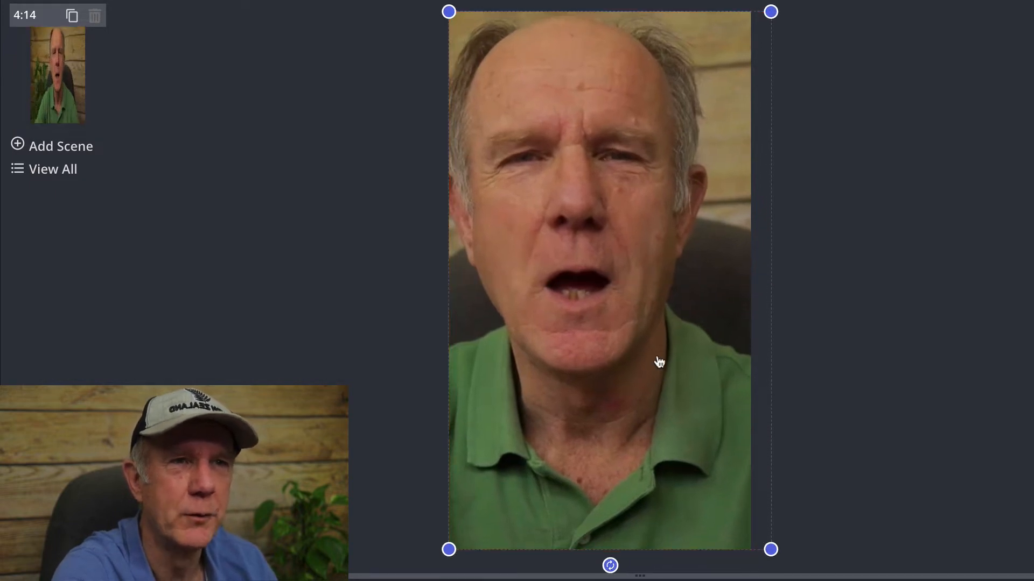
drag(658, 360, 651, 362)
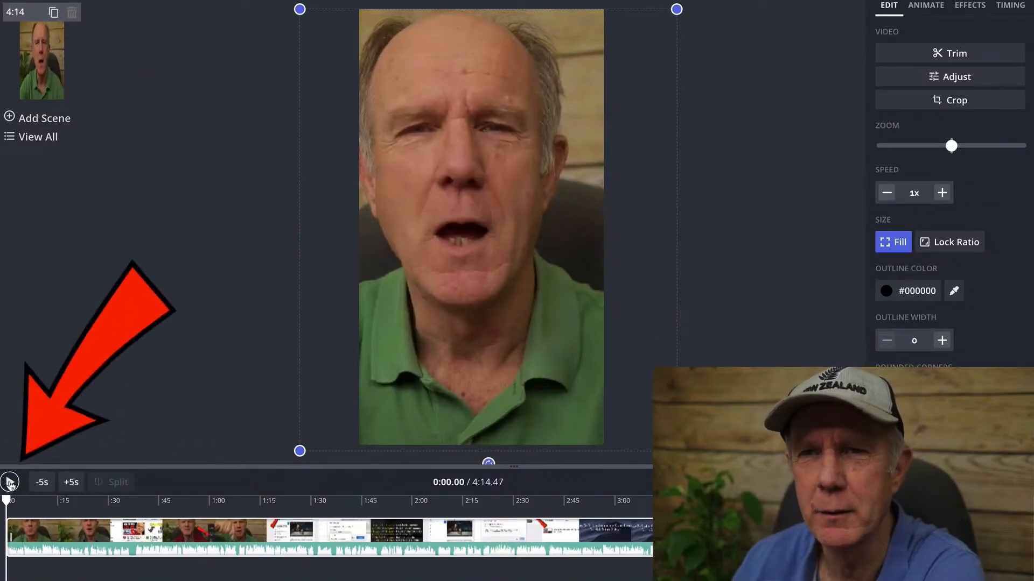
Split the video at 0:38.56, delete the opening segment, and move the remaining clip to the start of the timeline
click(9, 482)
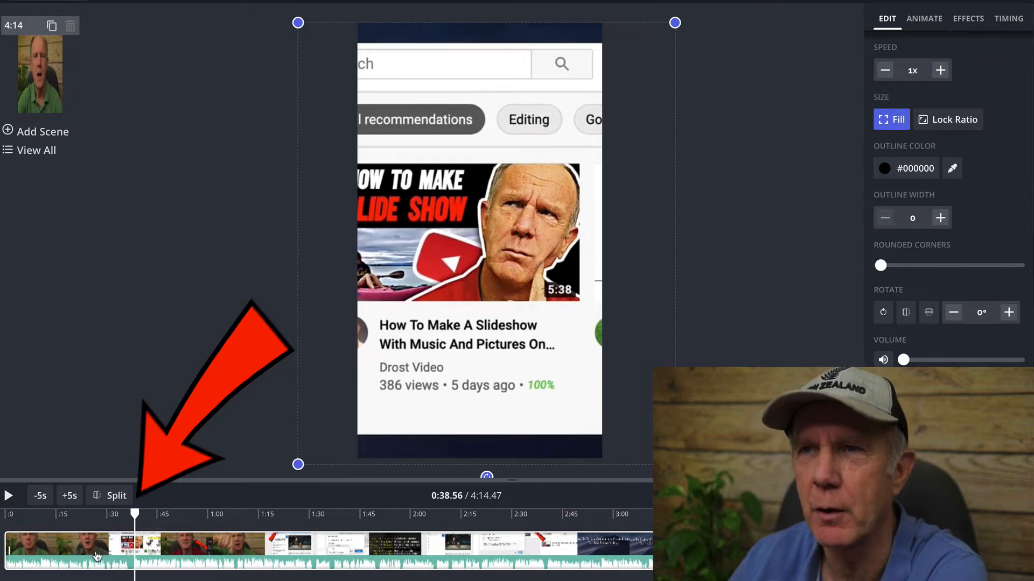
click(110, 495)
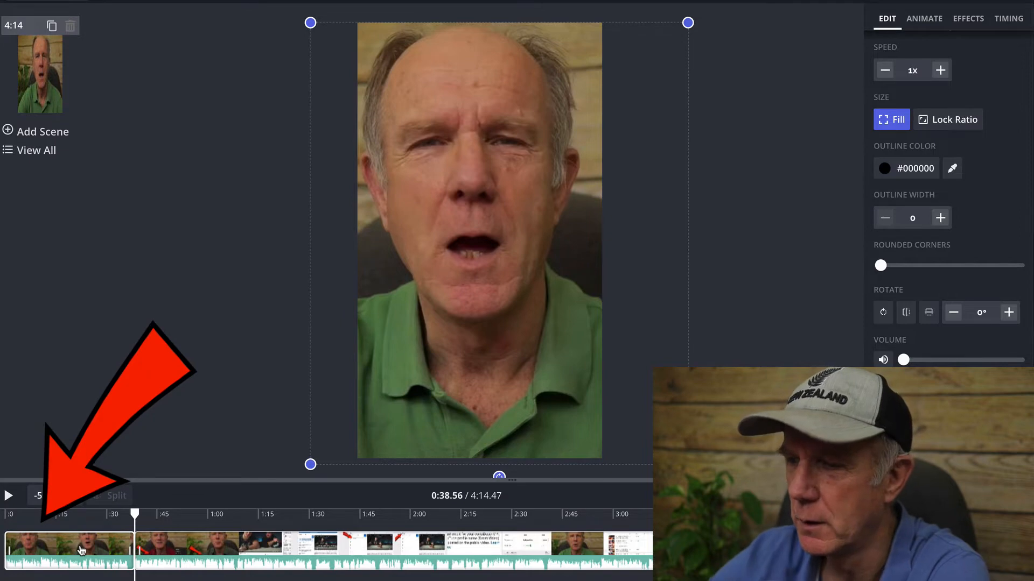
key(Delete)
drag(164, 551, 43, 550)
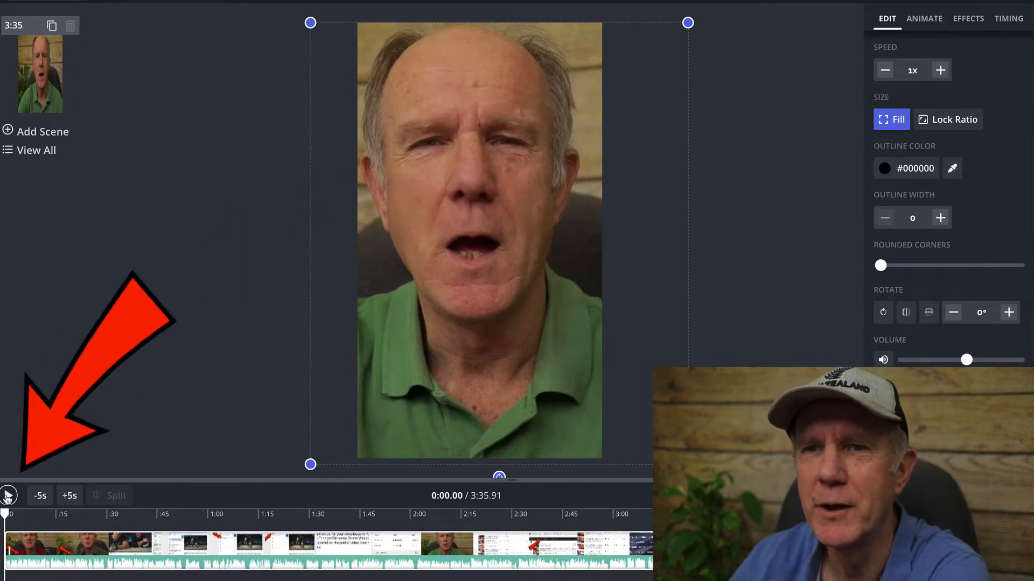
Enlarge the clip slightly to cover the white gap along the canvas's upper edge and split it at 0:01.55
click(7, 496)
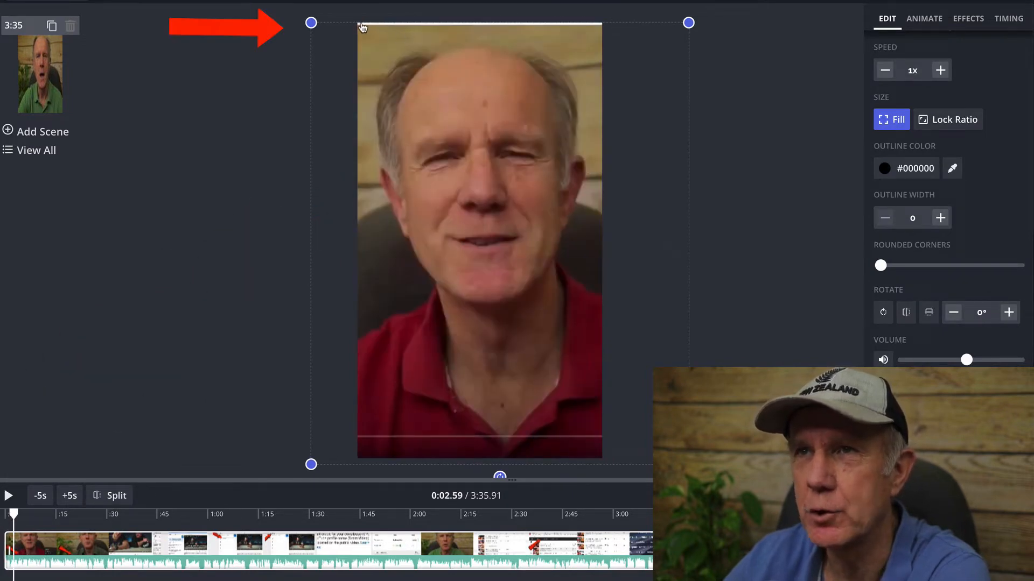
drag(311, 23, 311, 20)
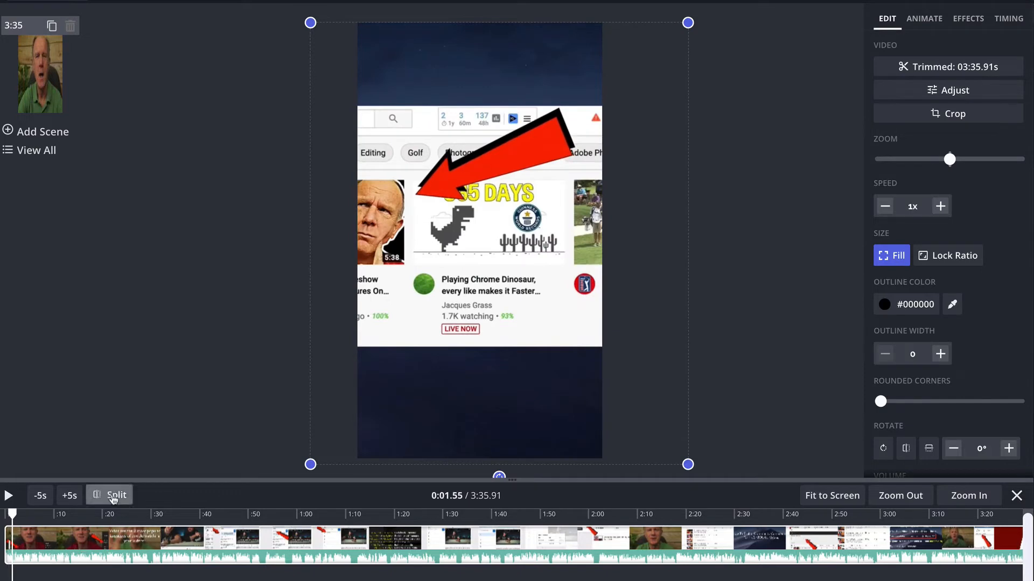
click(113, 496)
Enlarge and shift the second clip so the player's Settings icon falls inside the canvas and no white gap remains above
drag(470, 398, 269, 394)
drag(487, 462, 769, 461)
drag(548, 430, 381, 433)
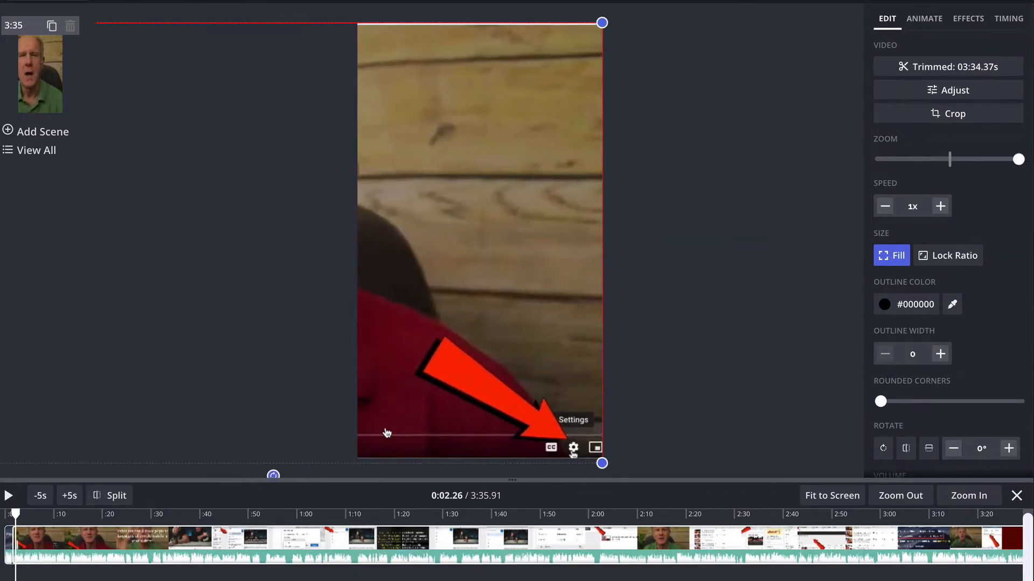
drag(603, 21, 602, 19)
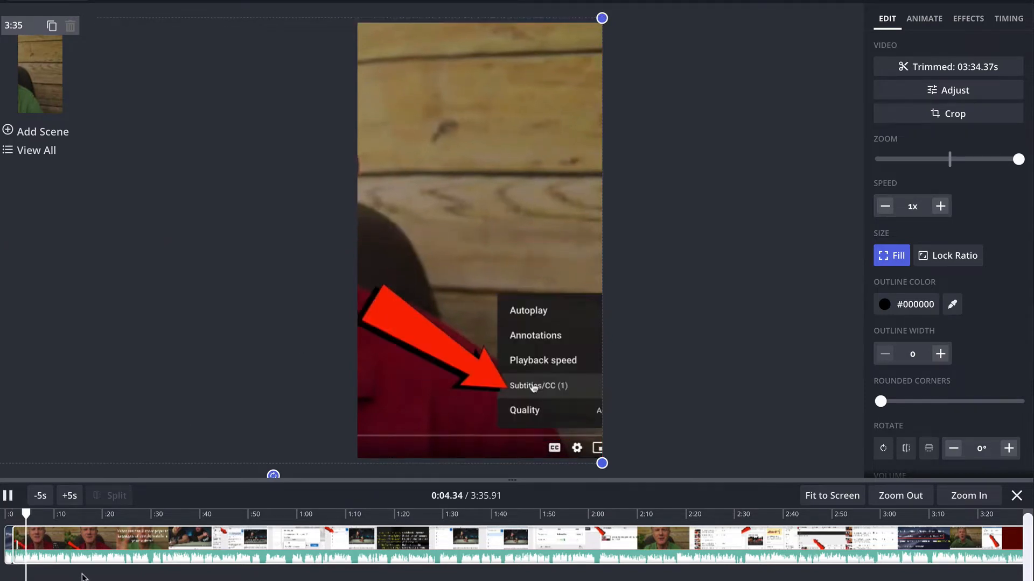
Enlarge and shift the second clip further so the whole player settings menu fits inside the canvas without a white gap above
drag(601, 465, 723, 465)
drag(511, 433, 420, 435)
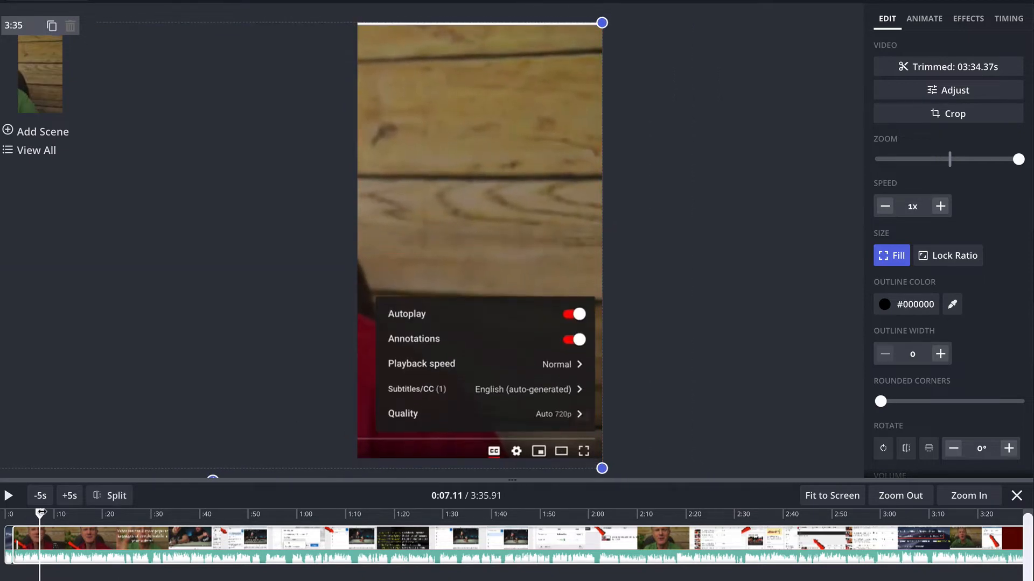
drag(602, 22, 606, 19)
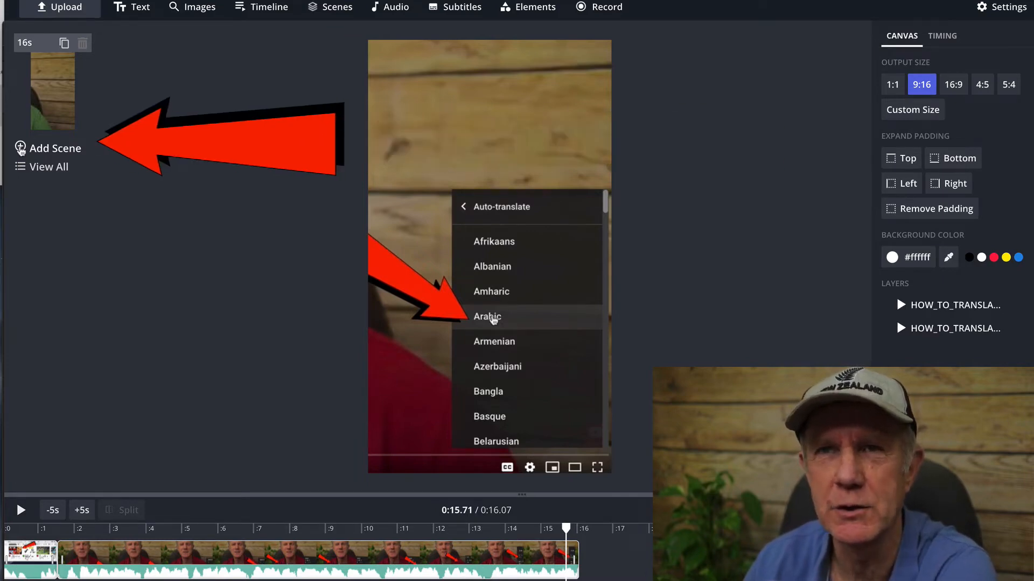
Add a new scene and enter "horse" as the image search term for its media
click(21, 150)
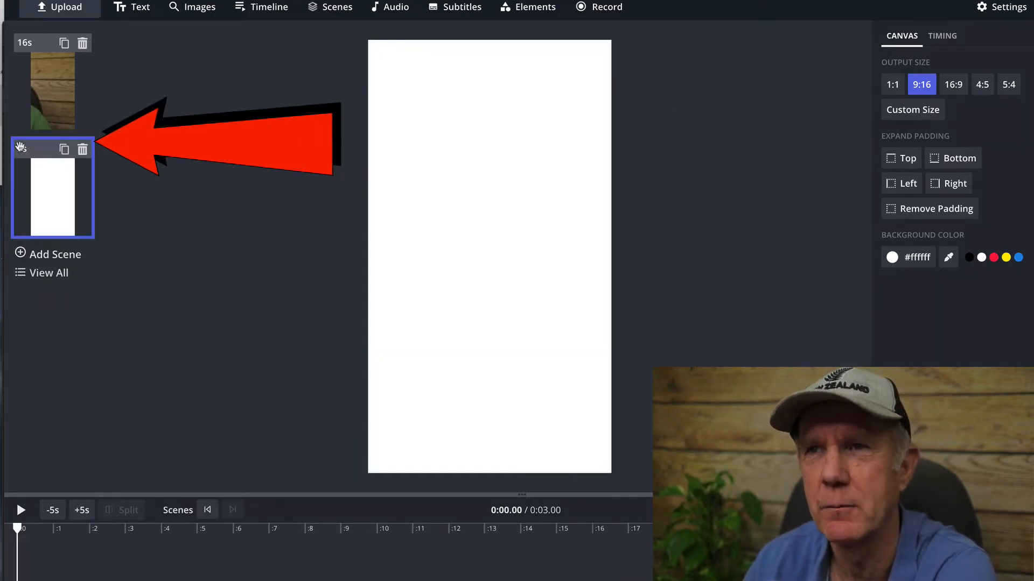
click(68, 12)
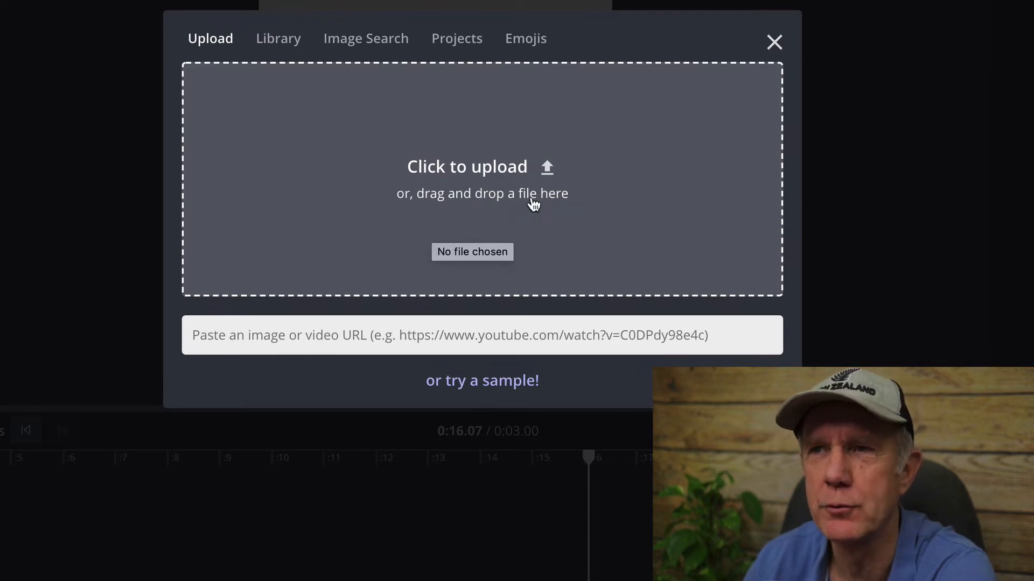
click(365, 38)
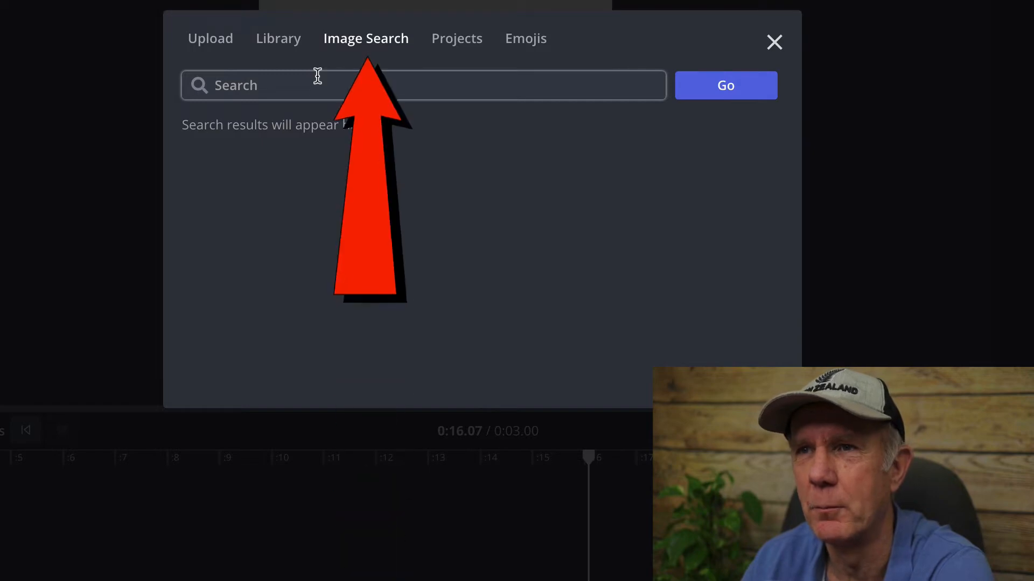
text(hor)
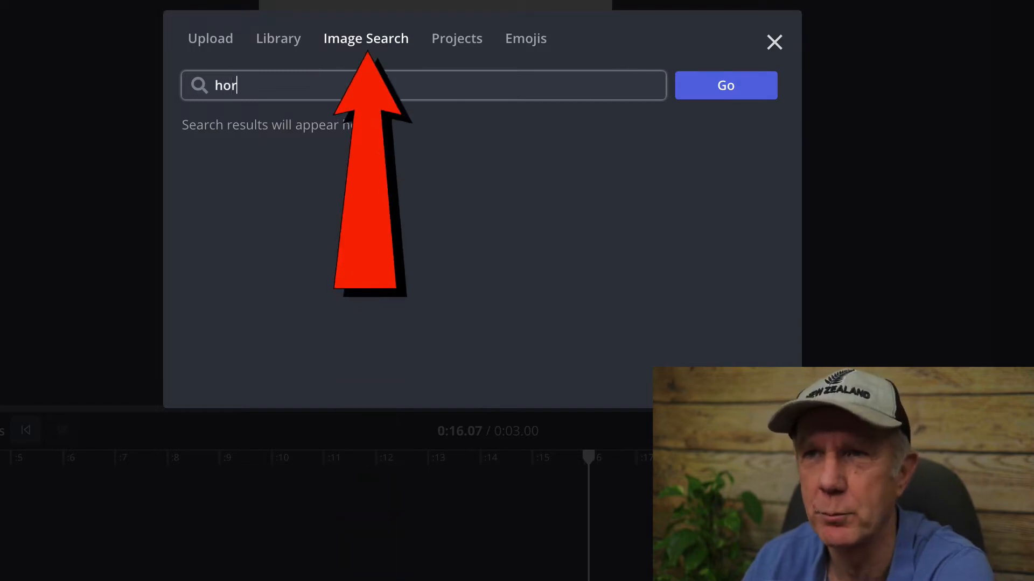
text(se)
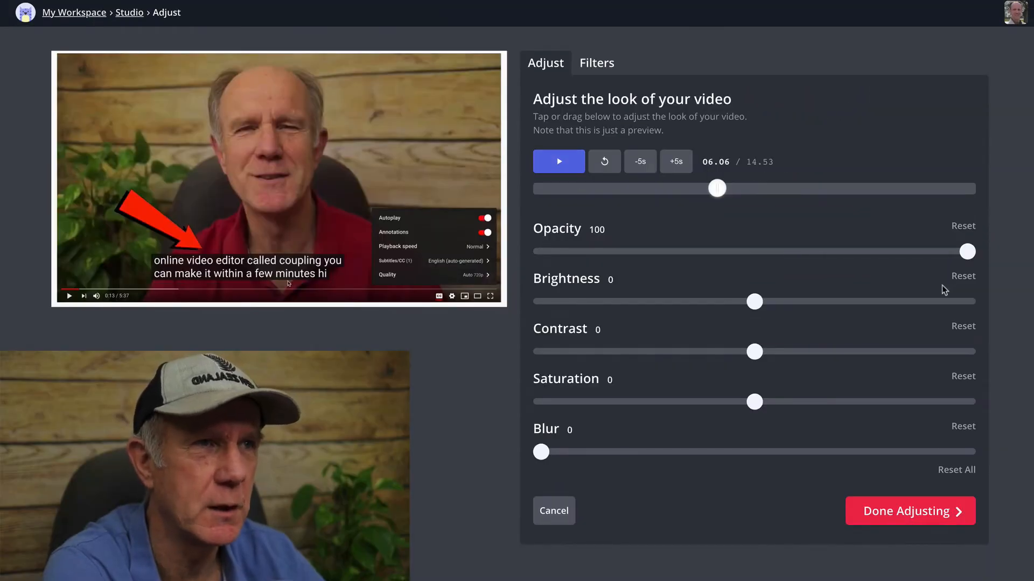
Adjust the video's look to brightness 6, contrast 14 and saturation 3, keeping blur at 0
mouse_move(764, 303)
mouse_down()
mouse_move(785, 300)
mouse_move(766, 301)
mouse_up()
drag(754, 352, 784, 351)
mouse_move(756, 401)
mouse_down()
mouse_move(768, 401)
mouse_move(760, 401)
mouse_up()
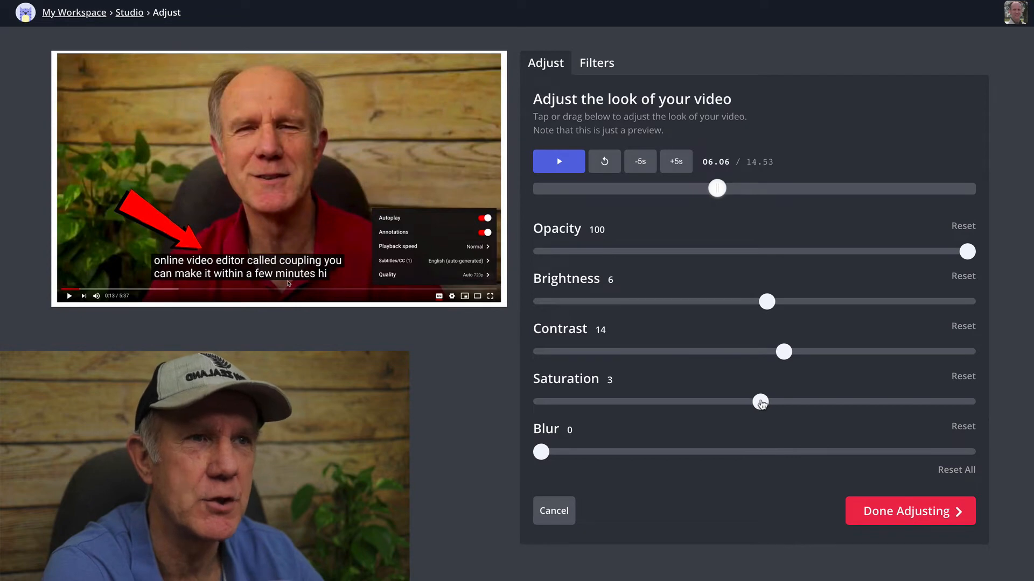
mouse_move(541, 452)
mouse_down()
mouse_move(575, 453)
mouse_move(538, 453)
mouse_up()
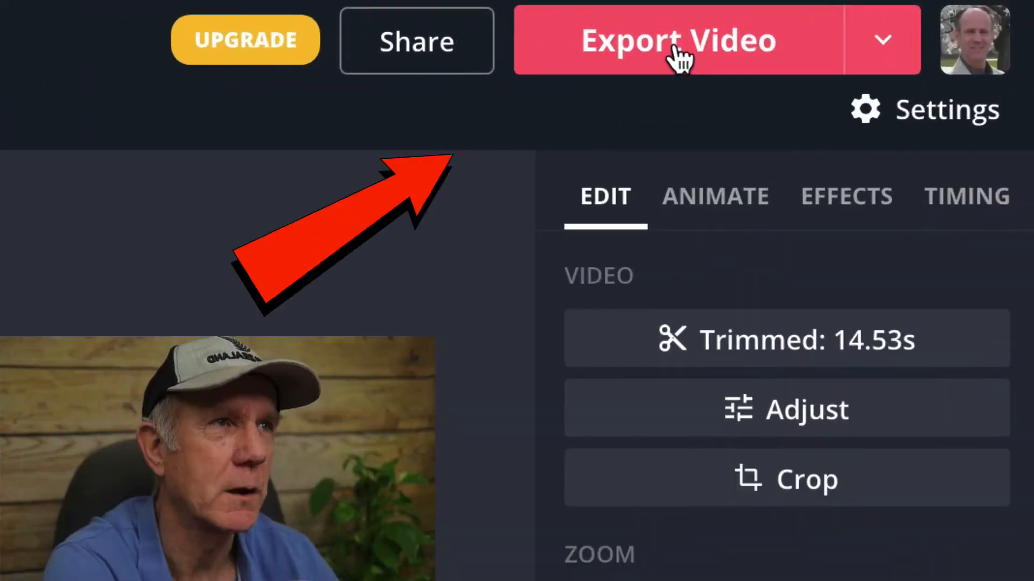
Export the edited video and download the resulting file after checking its playback
click(866, 27)
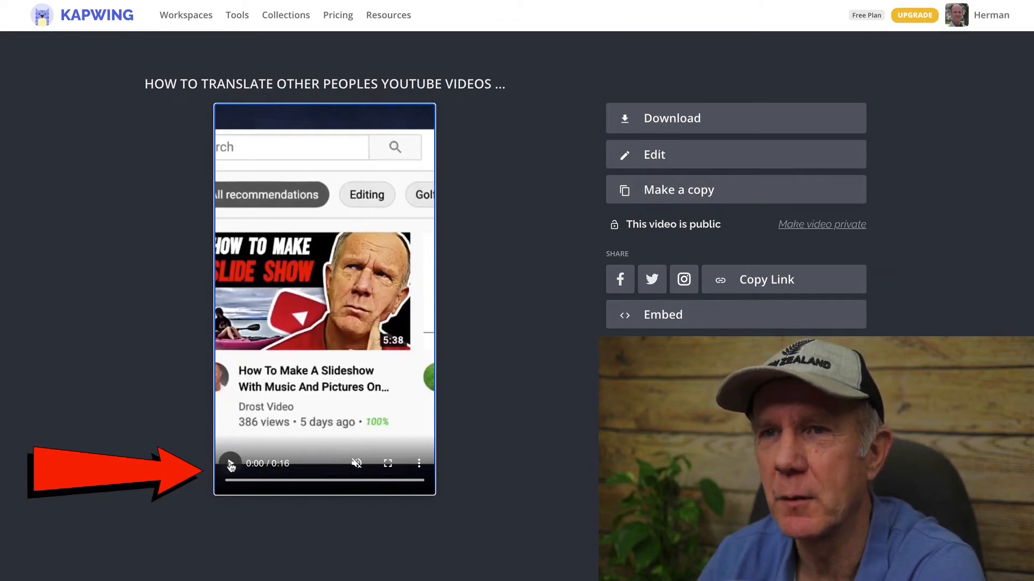
click(231, 464)
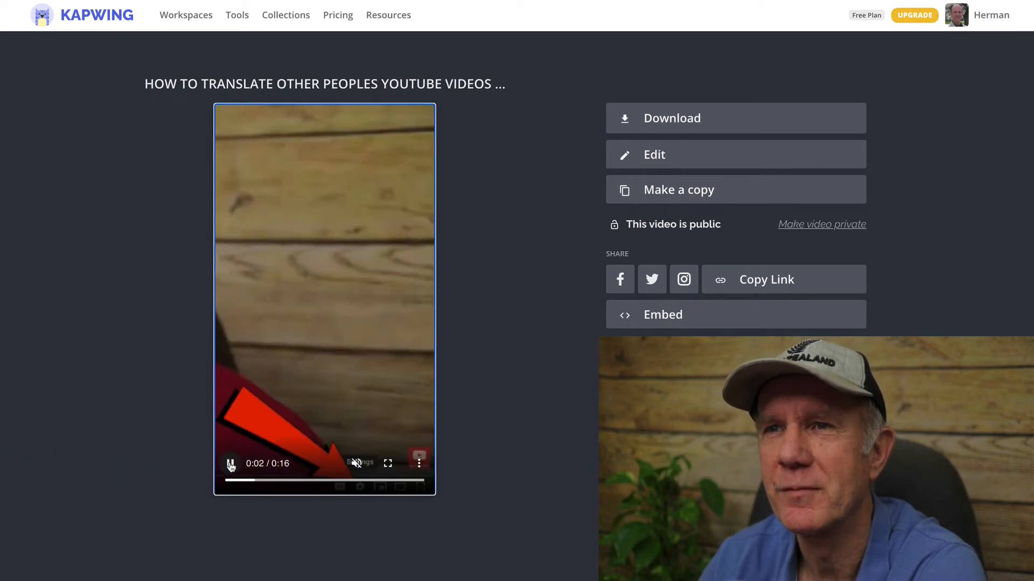
click(230, 464)
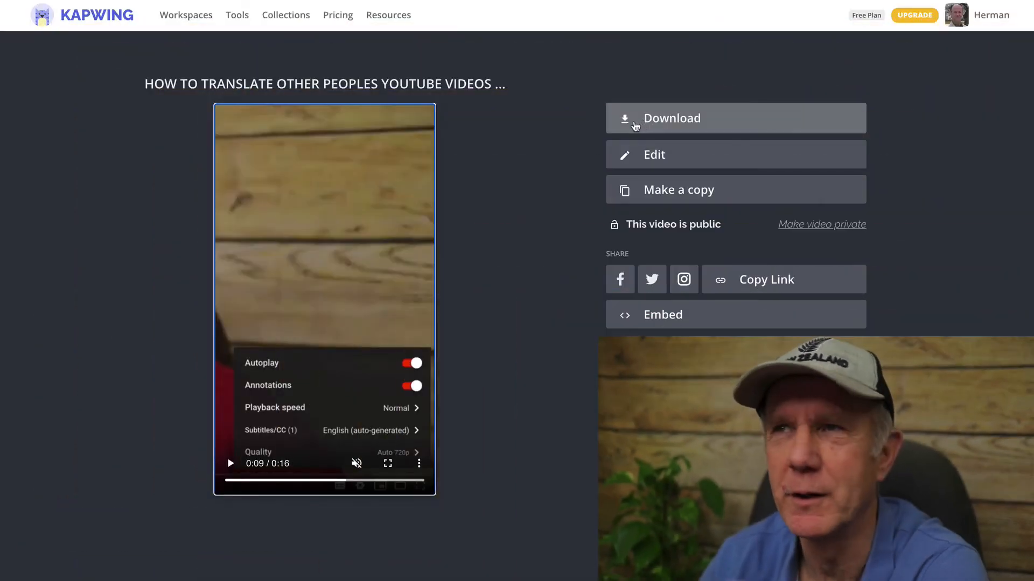
click(635, 125)
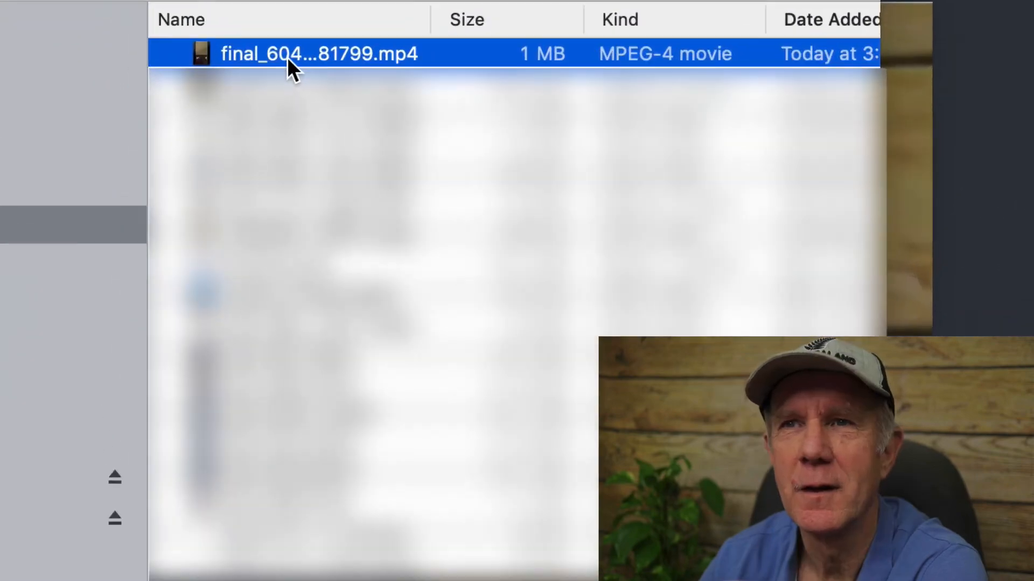
Check the downloaded MP4 file in its folder, then choose to edit the exported video again
click(286, 58)
key(Return)
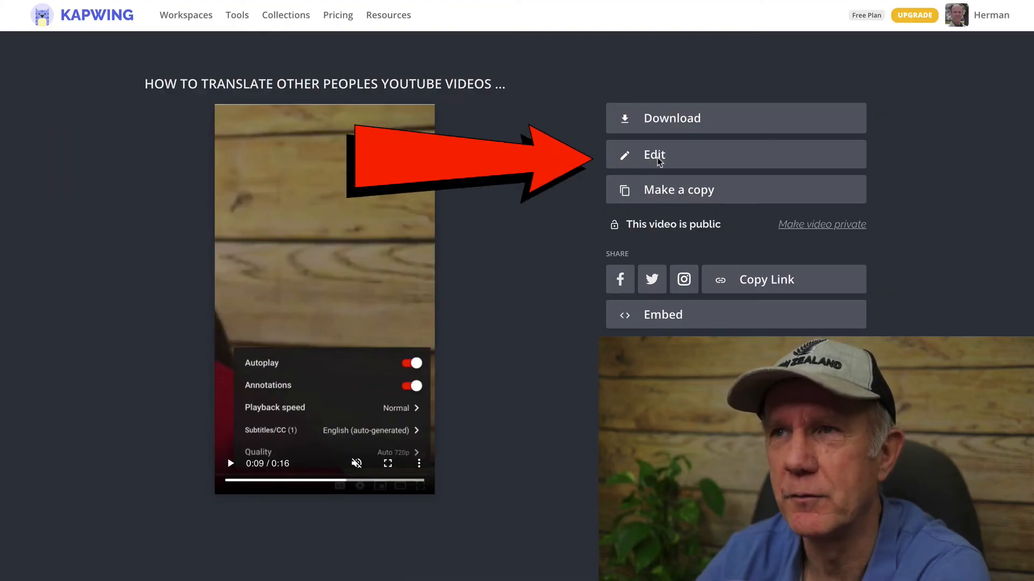
click(658, 159)
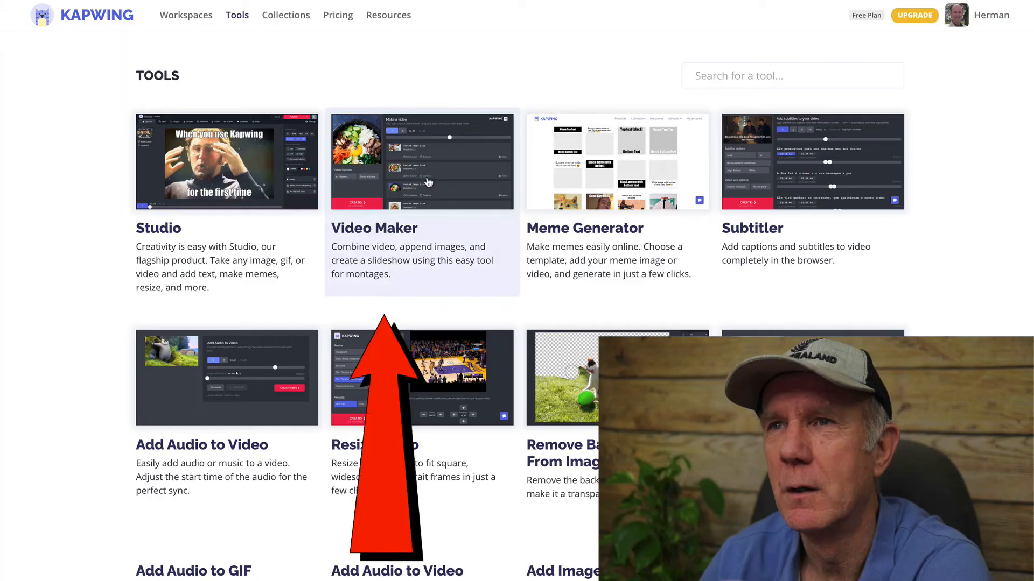
Start a new Video Maker project with one blank scene and open that scene for editing in Studio
click(428, 183)
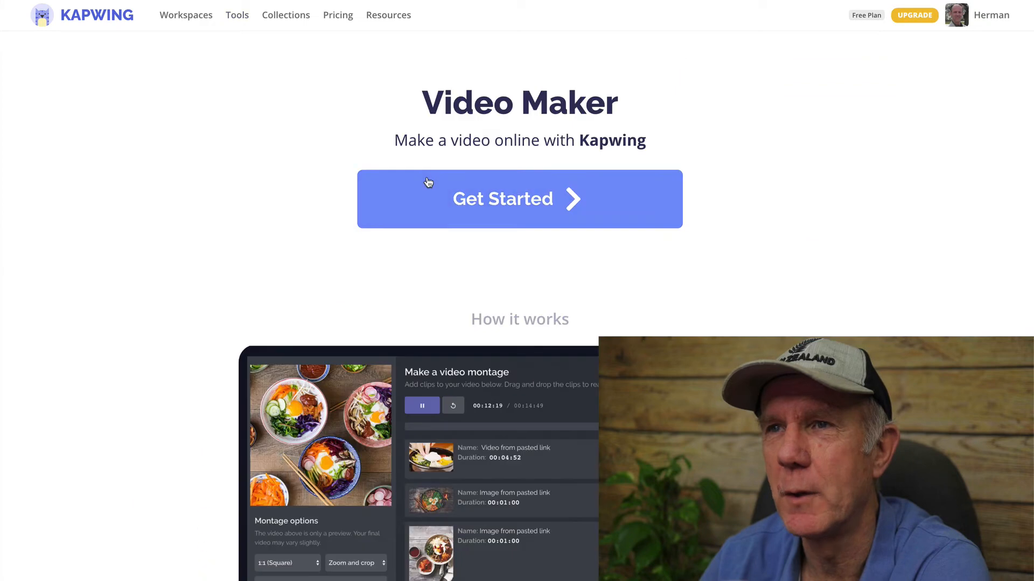
click(503, 214)
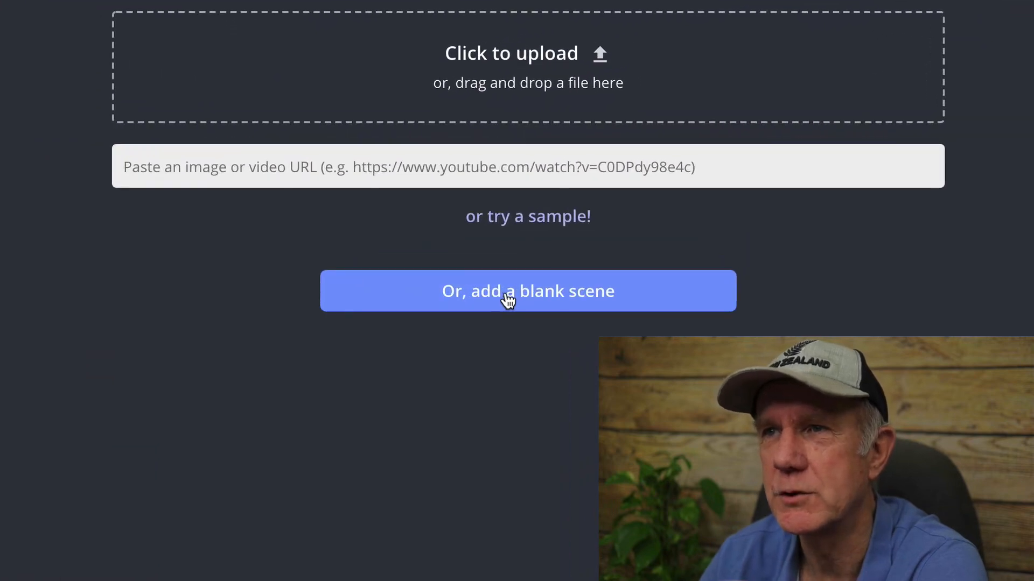
click(508, 299)
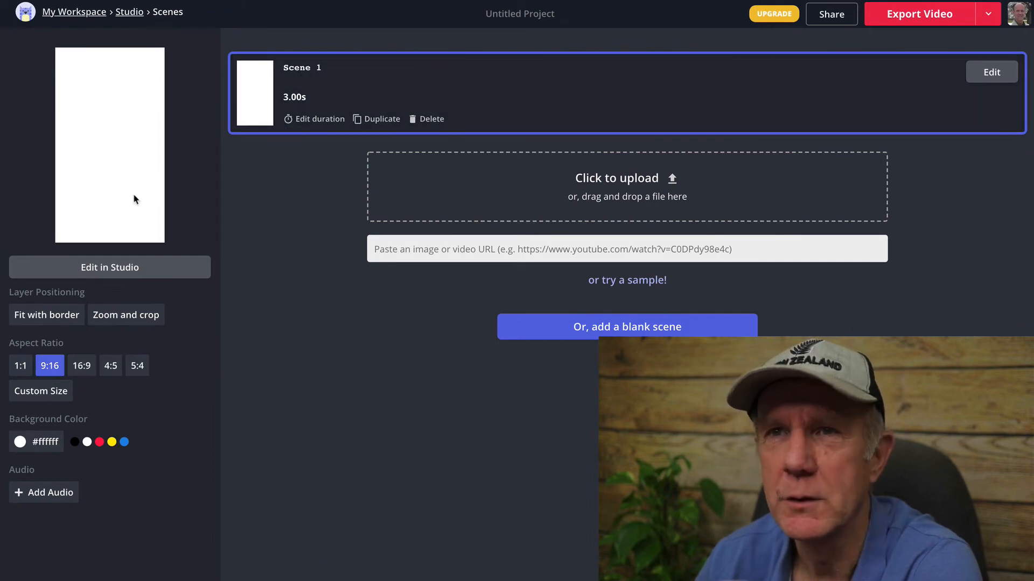
click(991, 72)
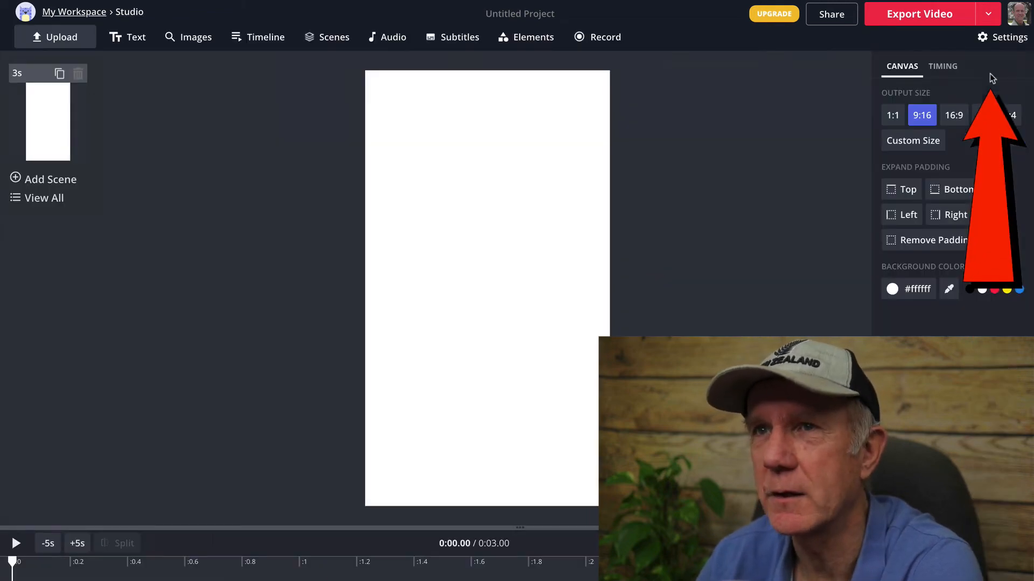
Search the web images for "horse" and insert the picture of the black horse running across a flowery meadow
click(193, 47)
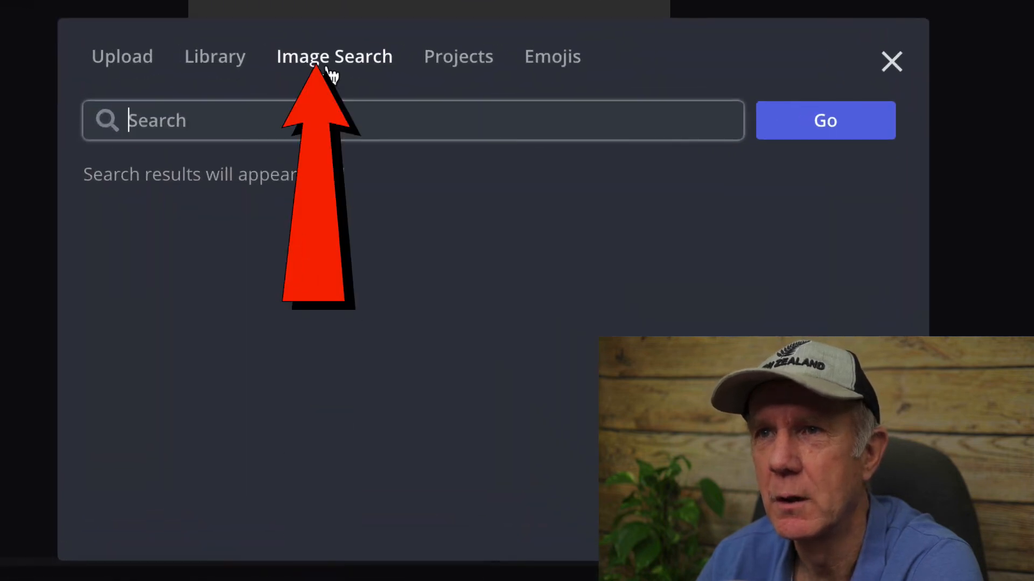
click(328, 65)
click(213, 119)
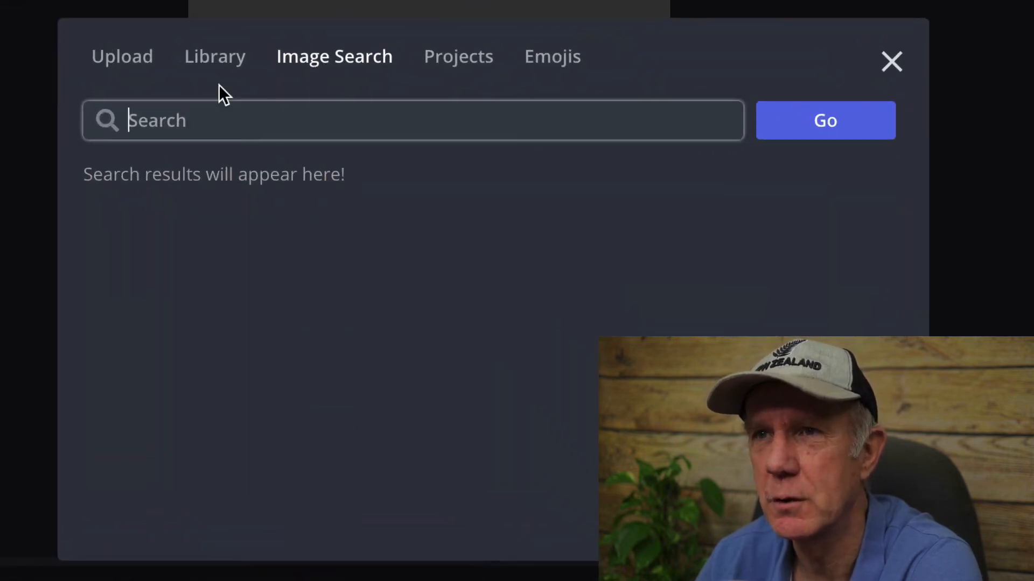
text(horse)
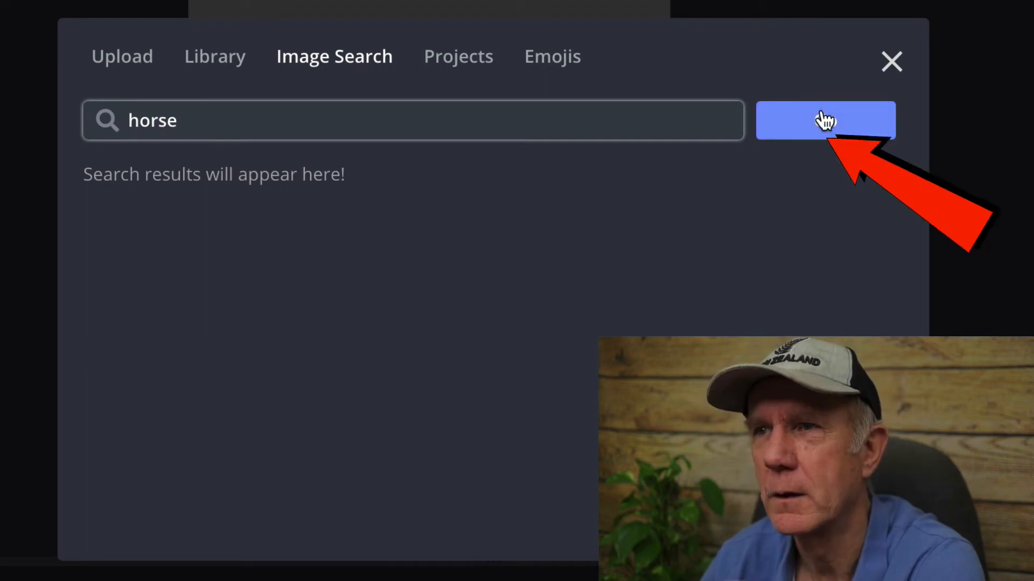
click(823, 120)
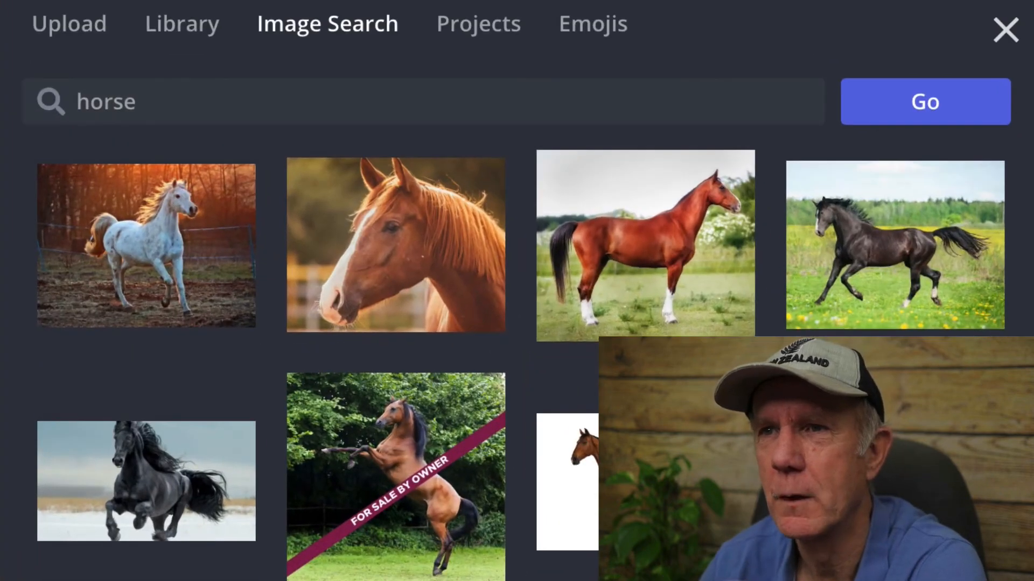
click(907, 279)
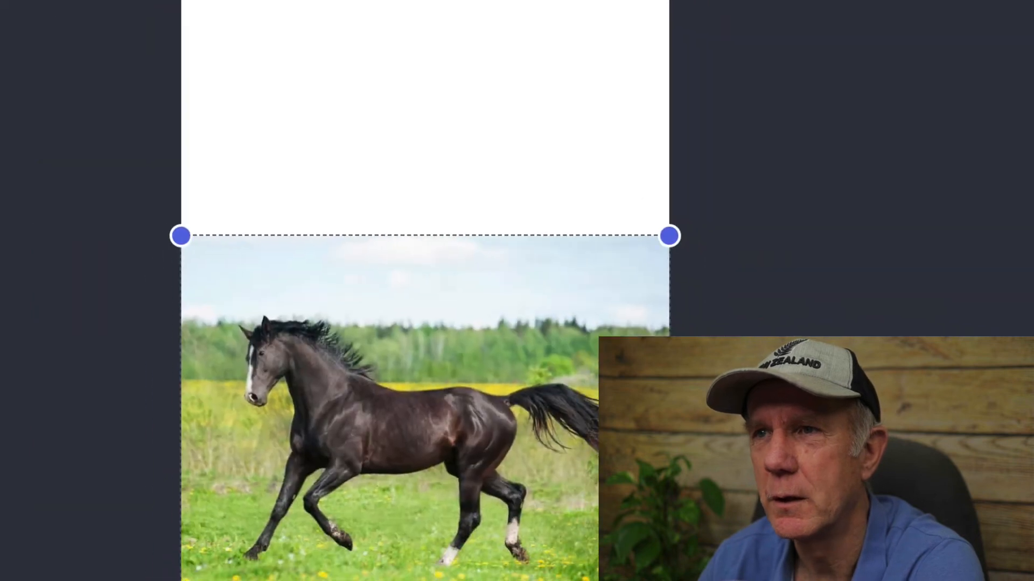
Enlarge and shift the horse image until it fills the whole 9:16 canvas with the horse's head in view
drag(555, 513, 569, 567)
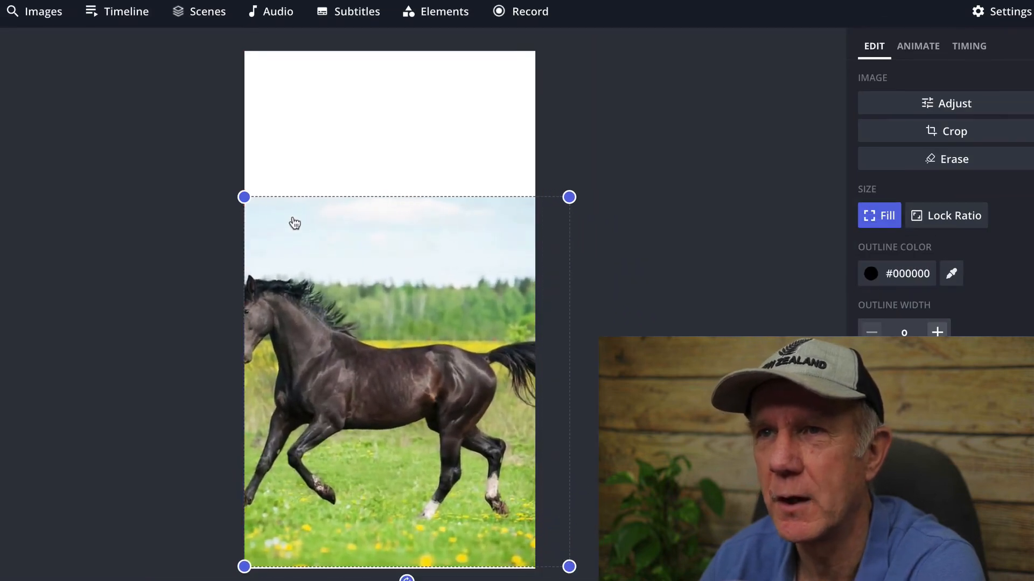
drag(240, 192, 229, 50)
drag(361, 219, 423, 232)
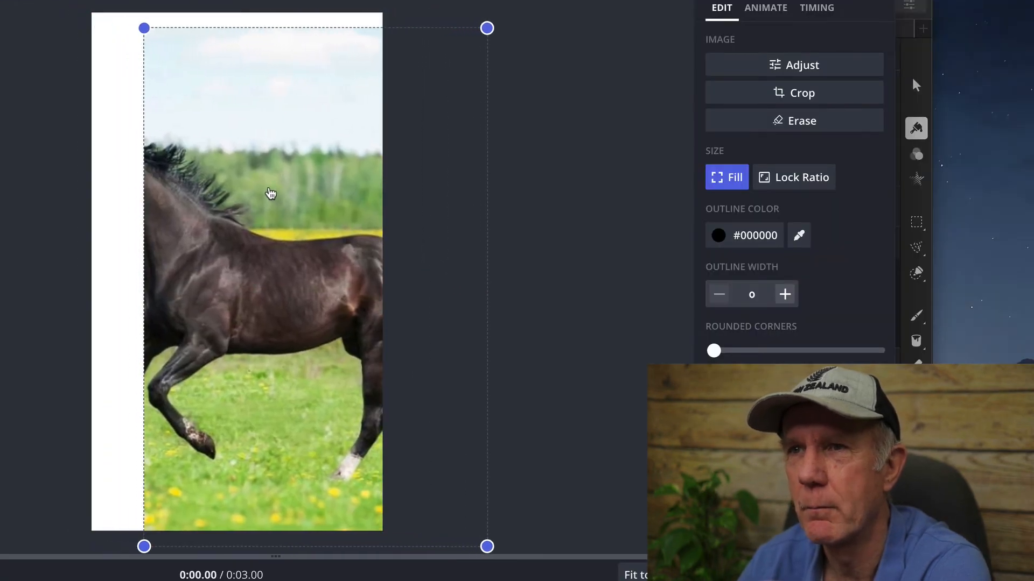
drag(148, 541, 0, 531)
drag(248, 493, 351, 478)
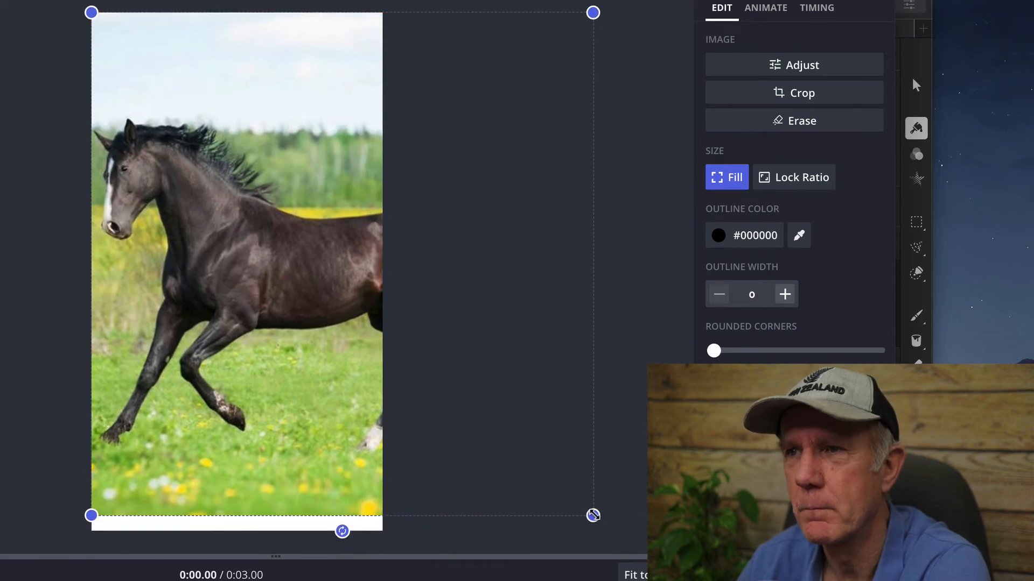
drag(593, 515, 612, 531)
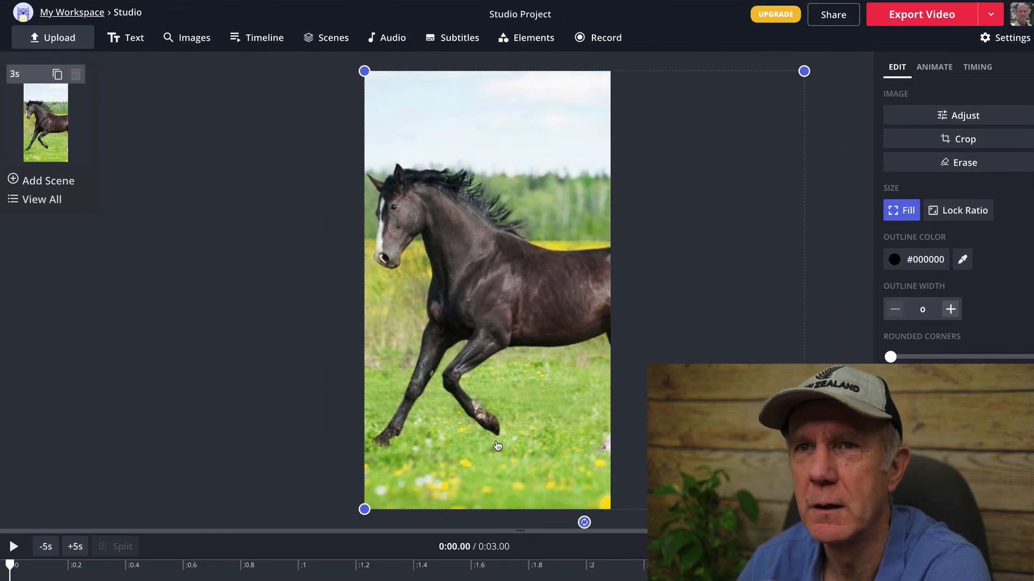
Add a second scene and enter "cow" as the image search term for its media
click(34, 183)
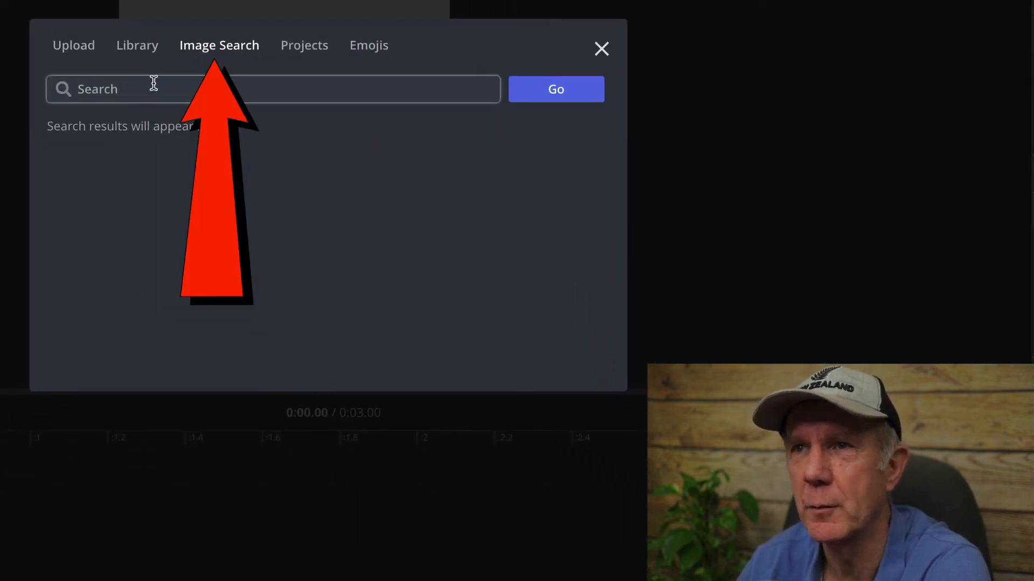
click(153, 88)
text(cow)
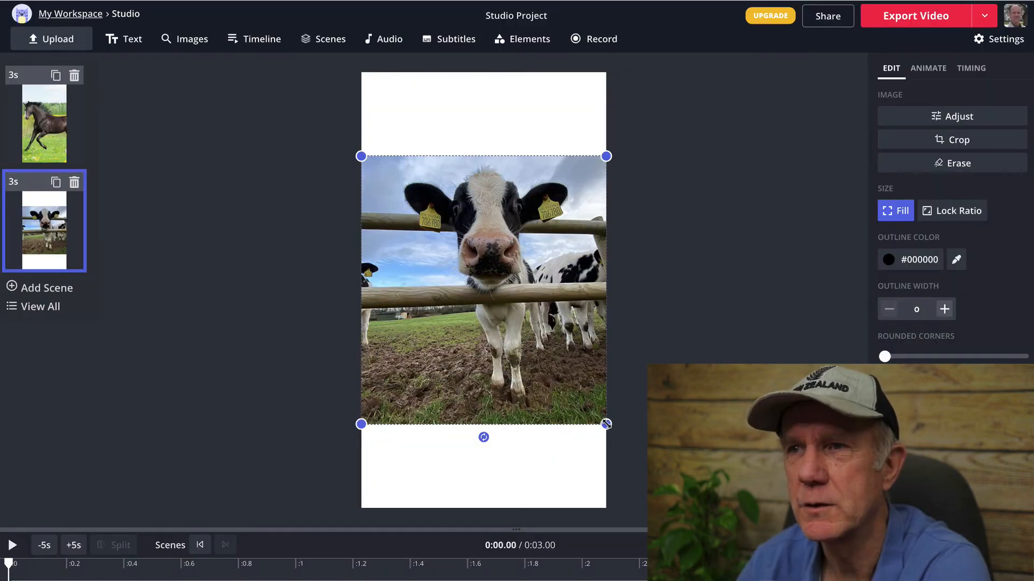
Enlarge and reposition the cow picture so it fills the second scene's vertical canvas with the cow's face centred
drag(605, 422, 651, 517)
drag(651, 156, 674, 73)
drag(479, 187, 424, 188)
Play the project from the horse scene and view the cow scene to check both
click(36, 100)
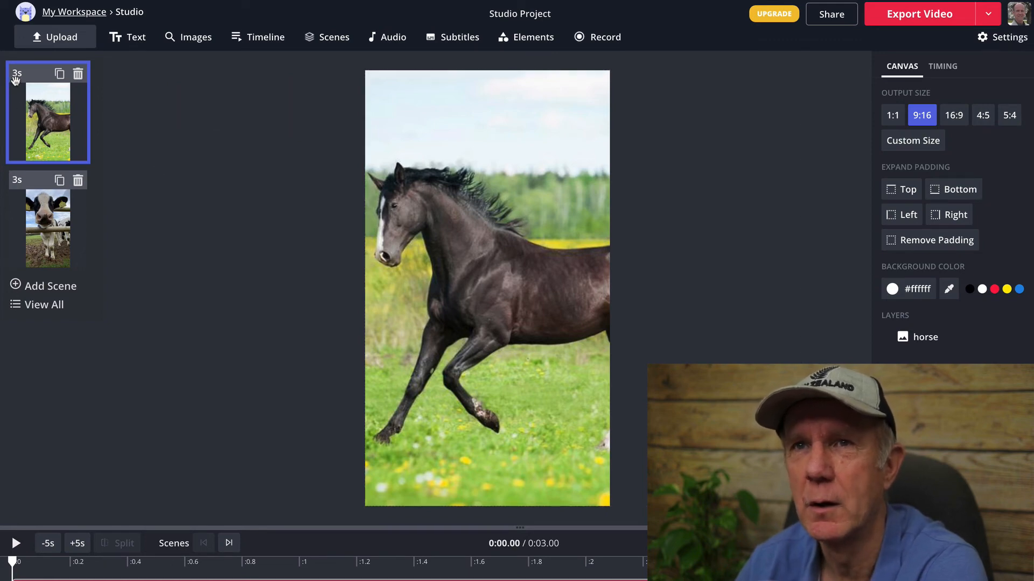
click(16, 545)
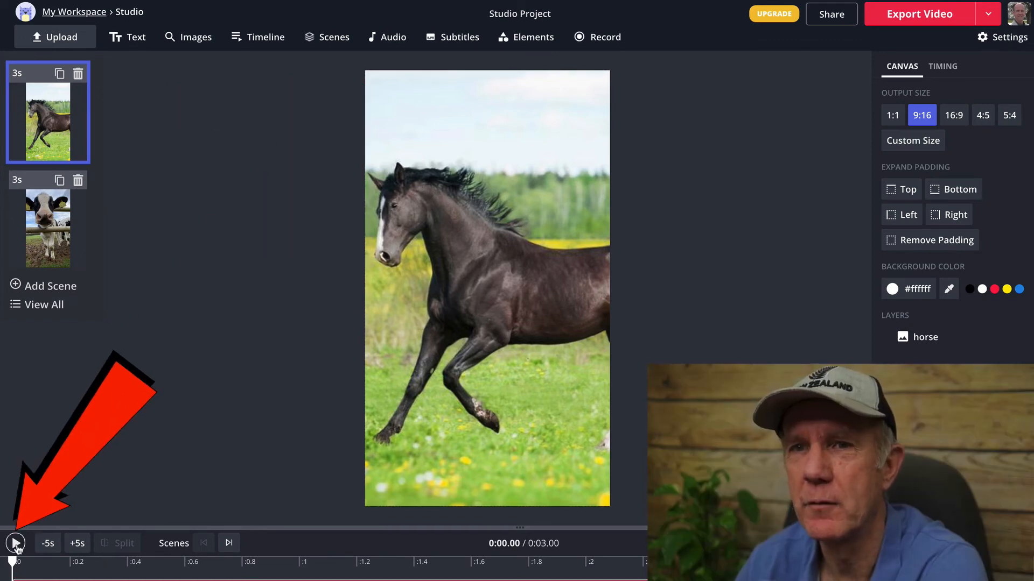
click(44, 230)
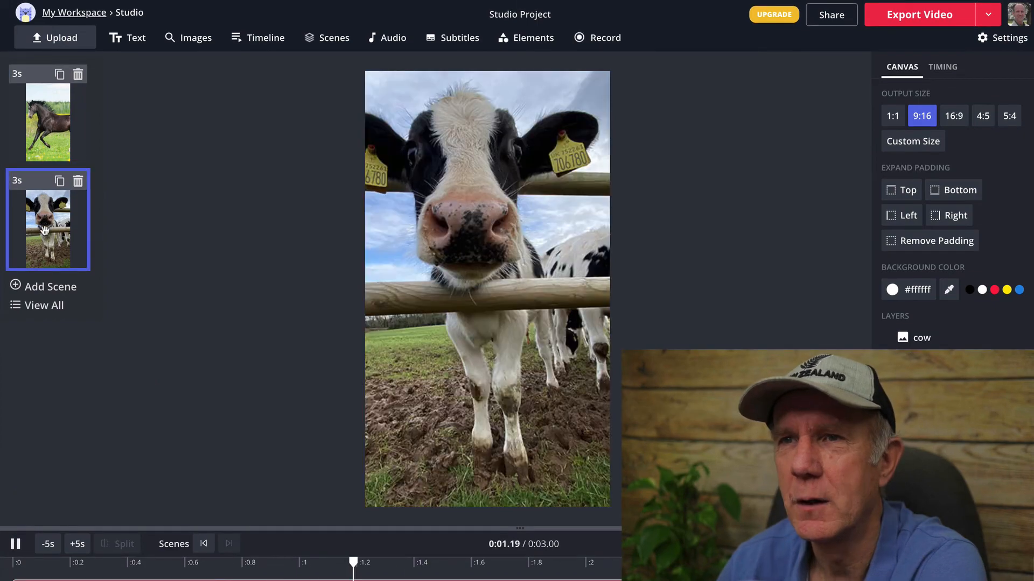